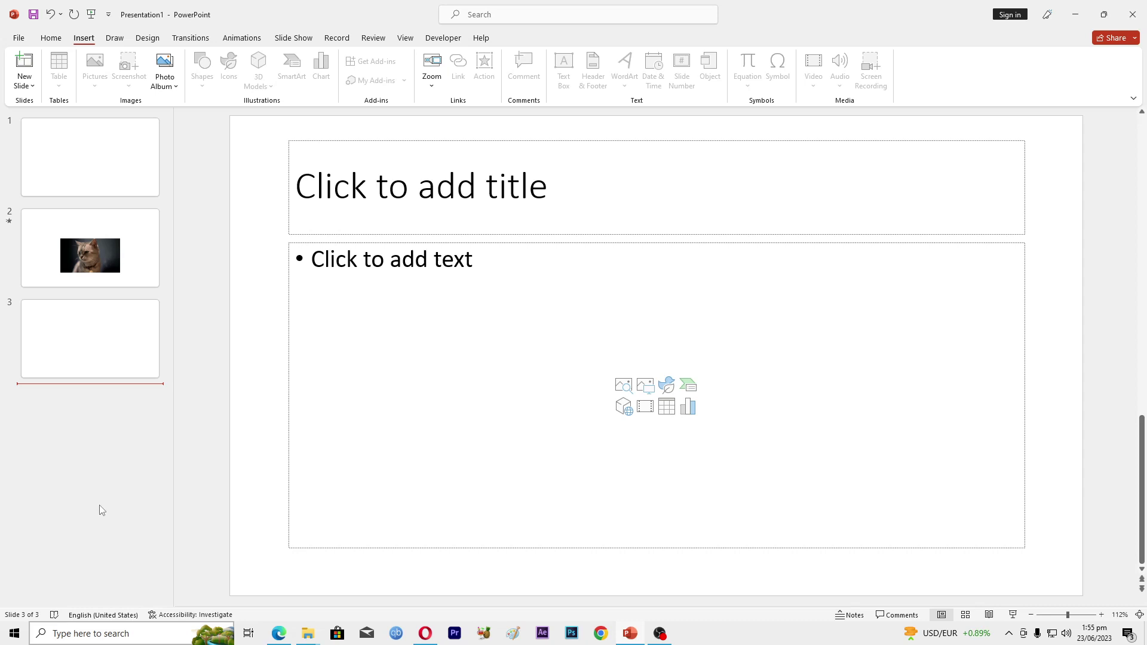
Select the blank slide 3 thumbnail as the working slide.
click(51, 41)
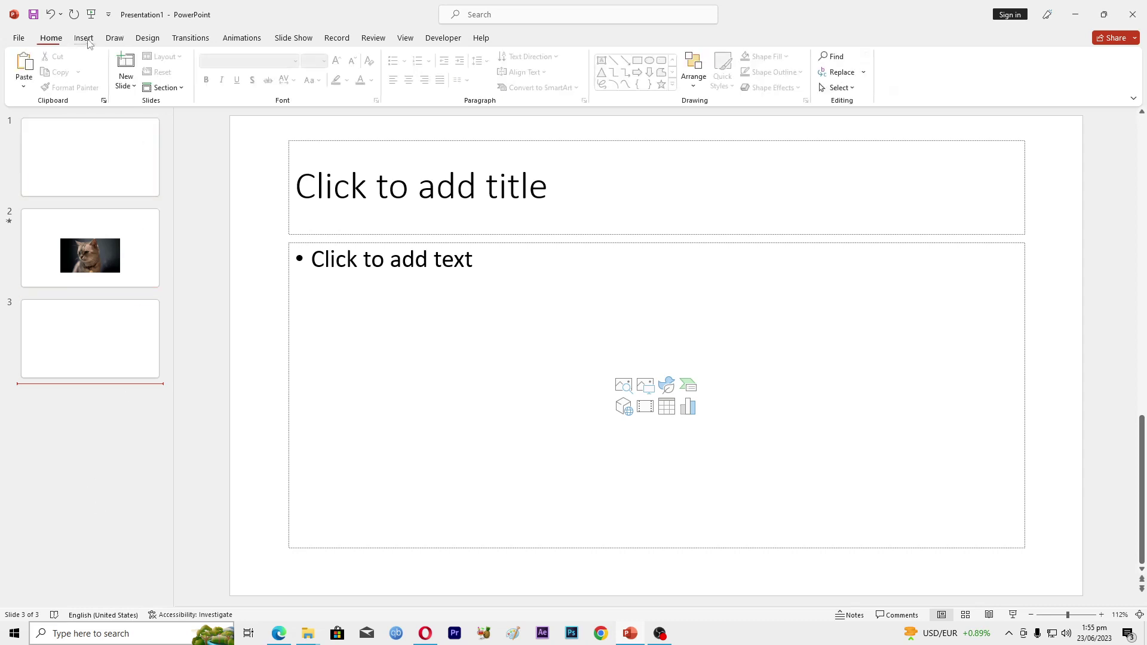
click(103, 324)
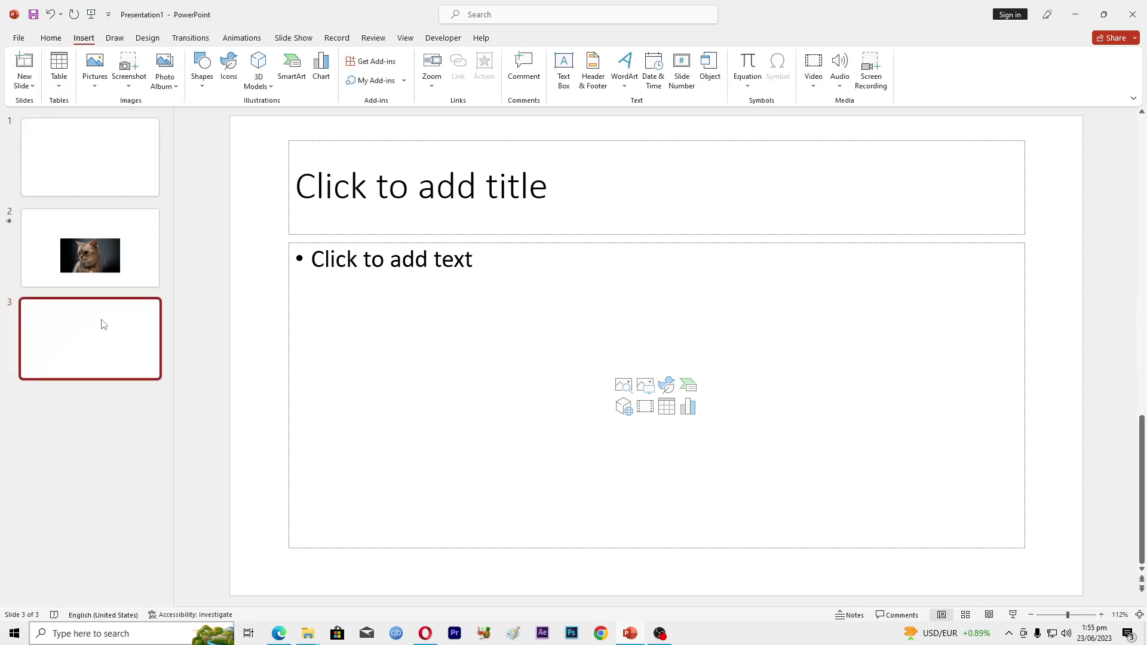
Open the SmartArt gallery and browse the Process and Hierarchy layouts.
click(296, 83)
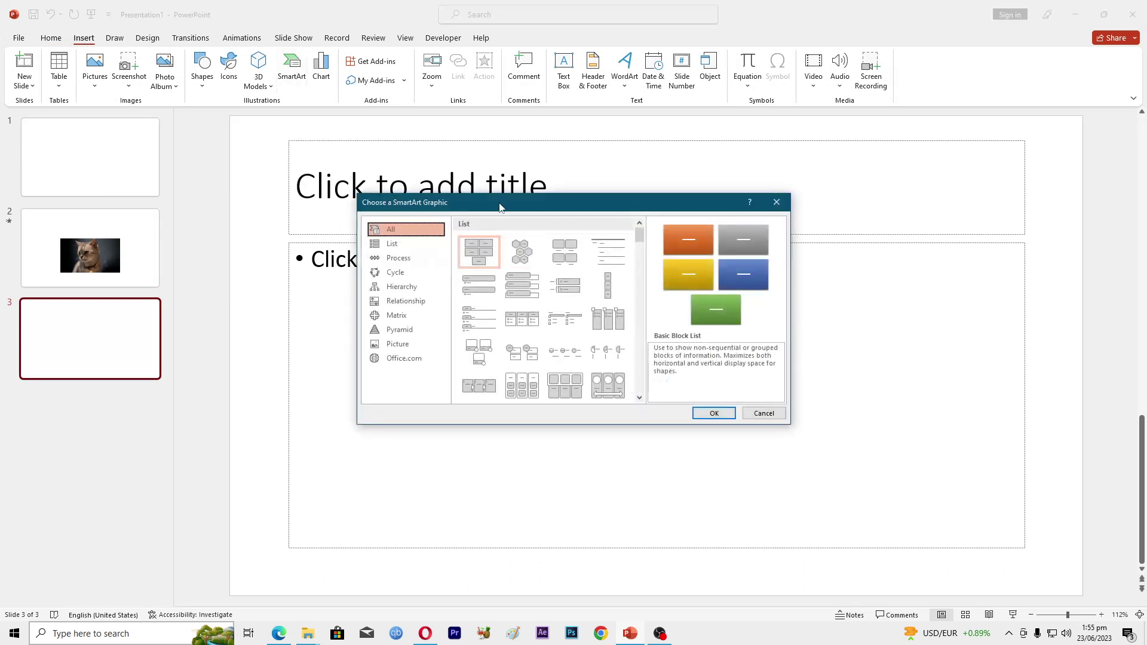
drag(499, 208, 797, 161)
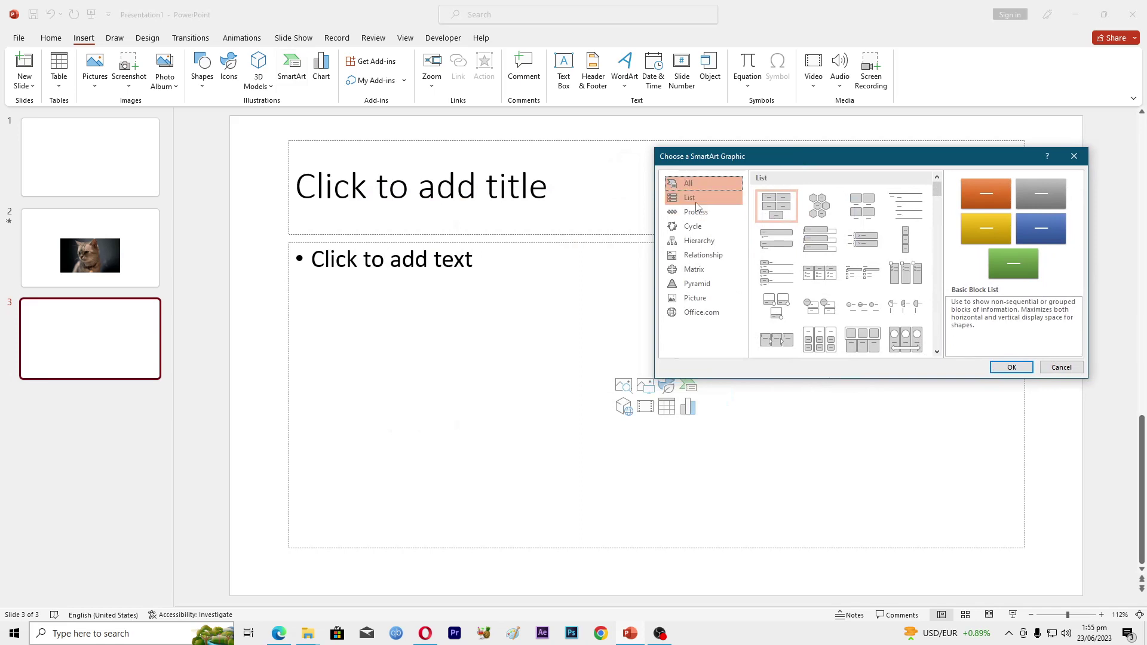
click(690, 197)
click(693, 226)
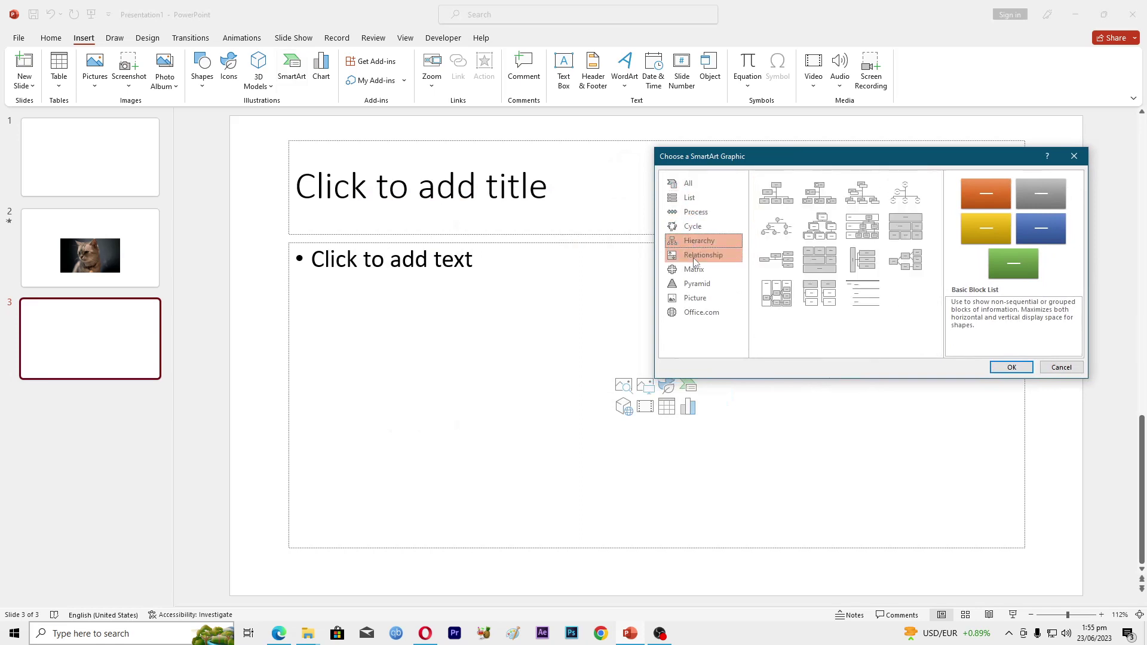
click(696, 255)
click(690, 197)
click(695, 212)
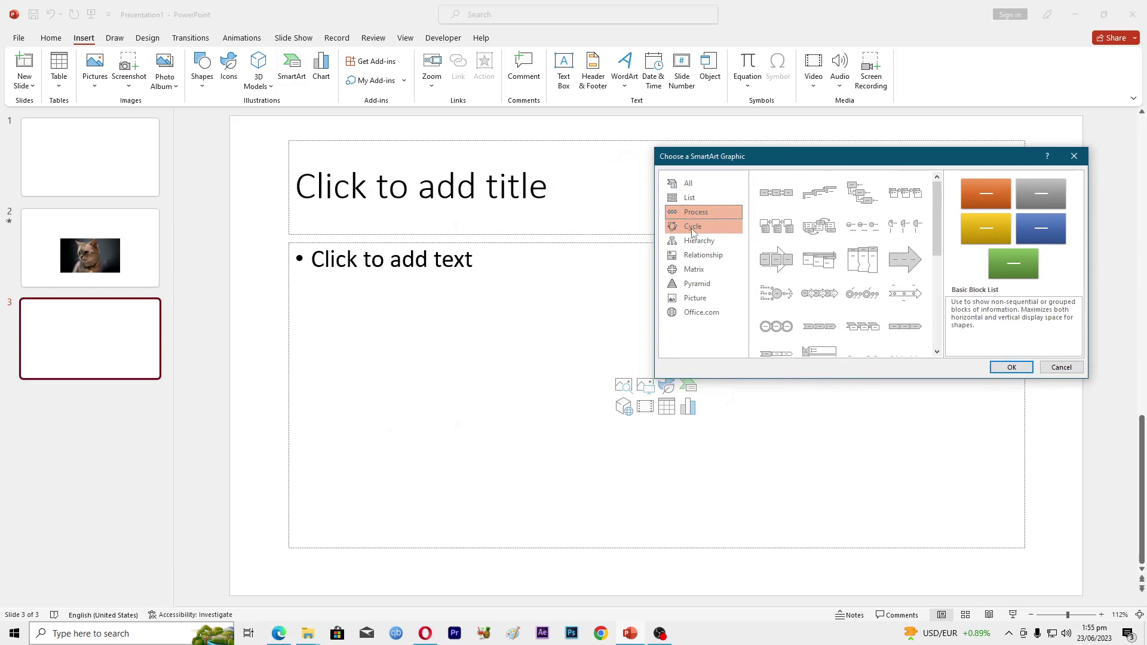
Browse the Relationship, Matrix and Pyramid layouts, then pick List > Vertical Box List.
click(698, 241)
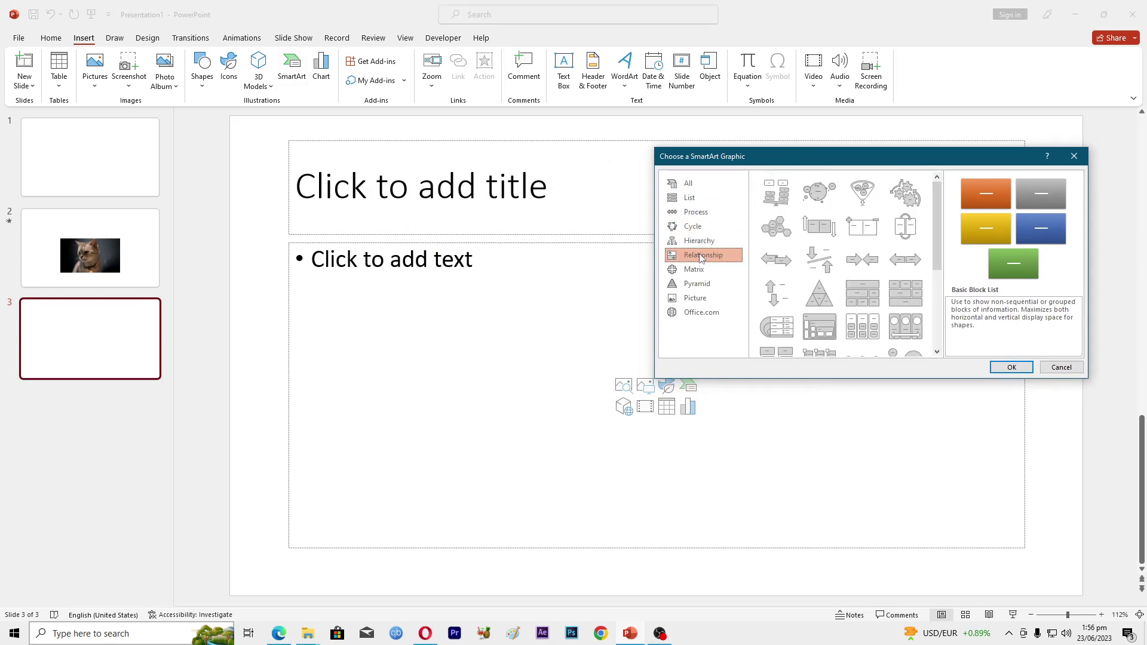
click(694, 269)
click(696, 285)
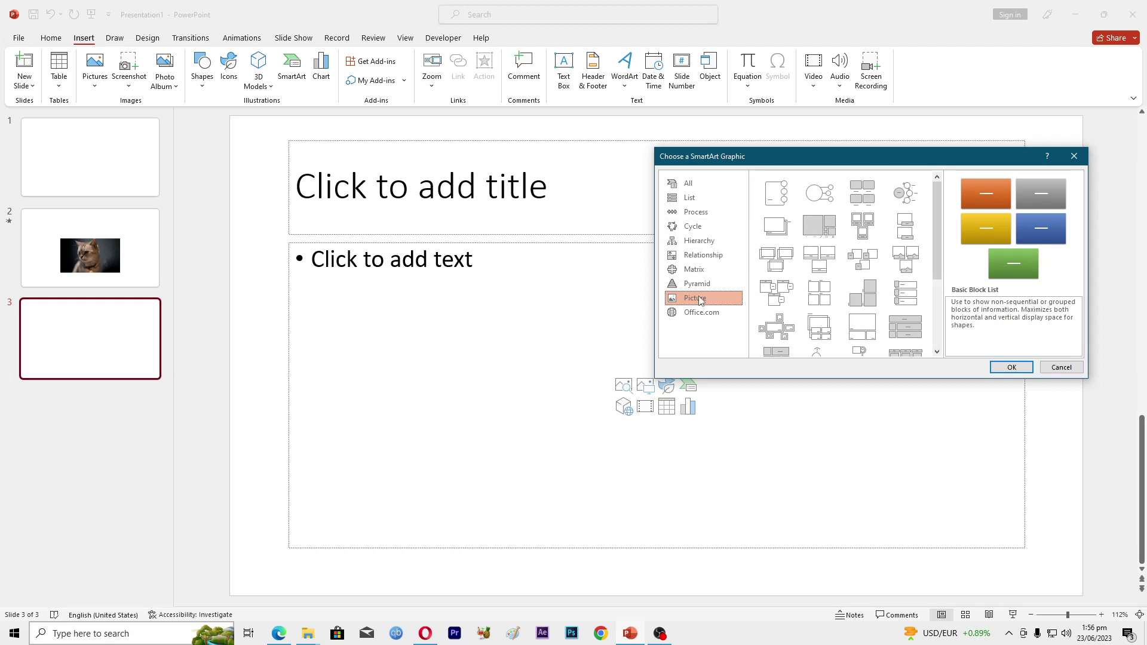
click(689, 200)
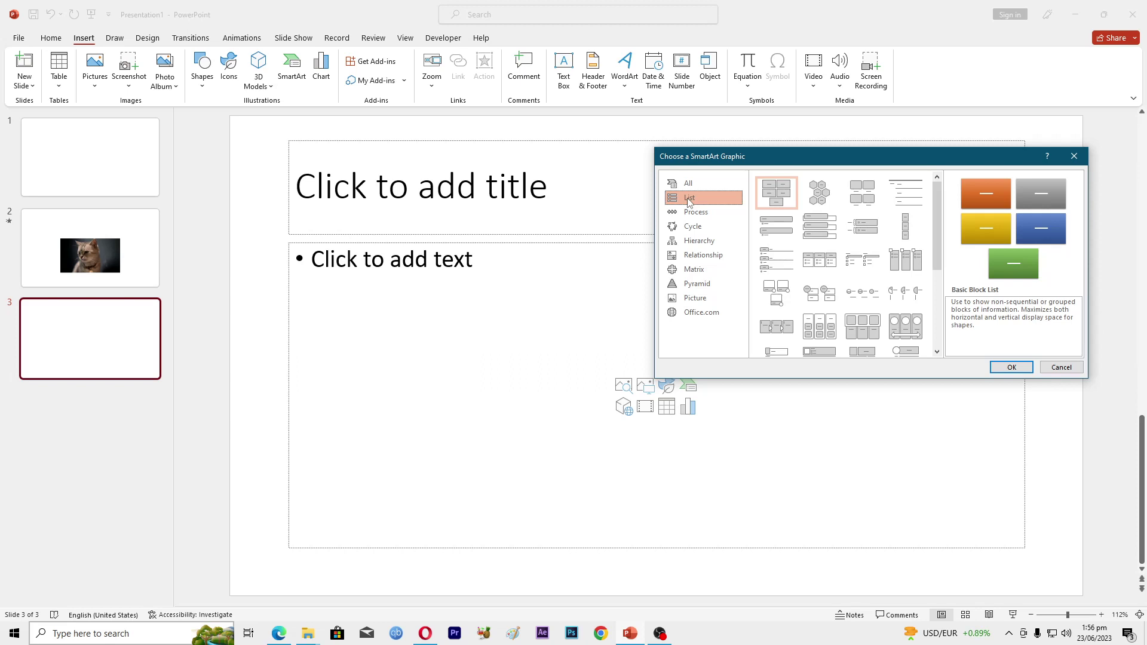
click(822, 231)
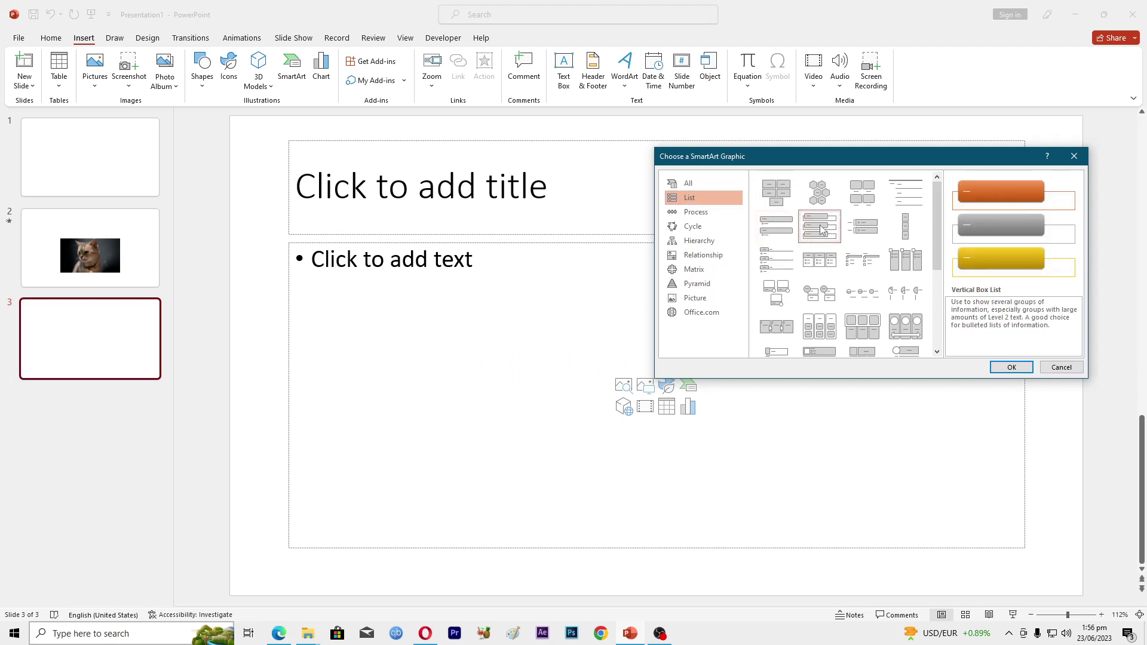
Insert the Vertical Box List graphic on slide 3, then deselect it to view the slide.
click(1010, 368)
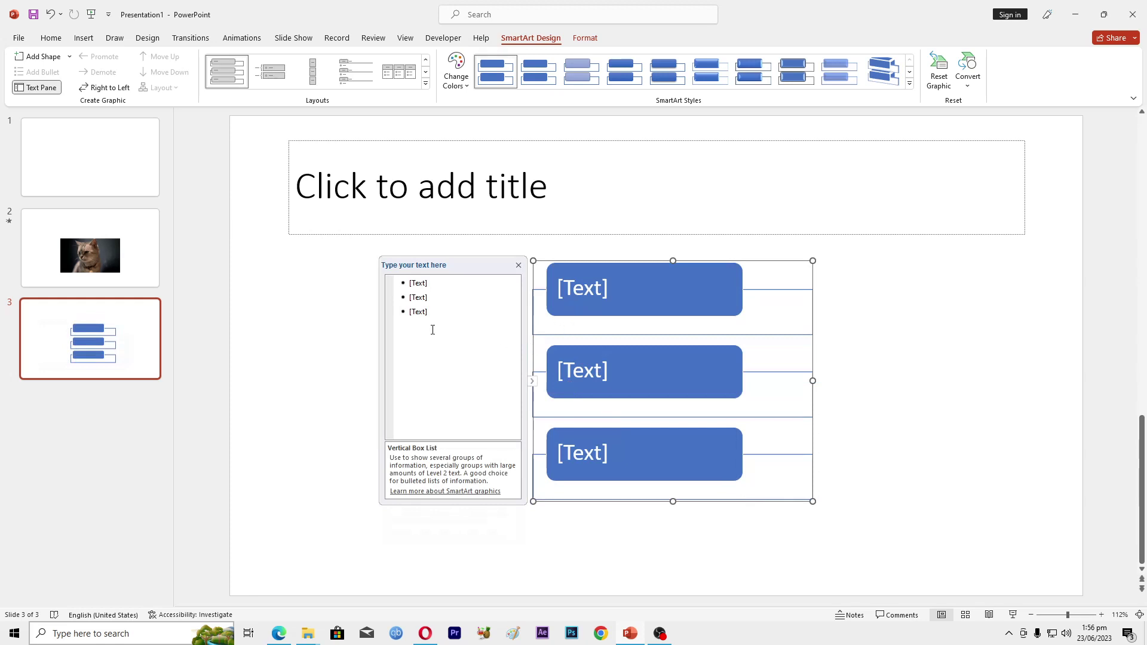
click(122, 423)
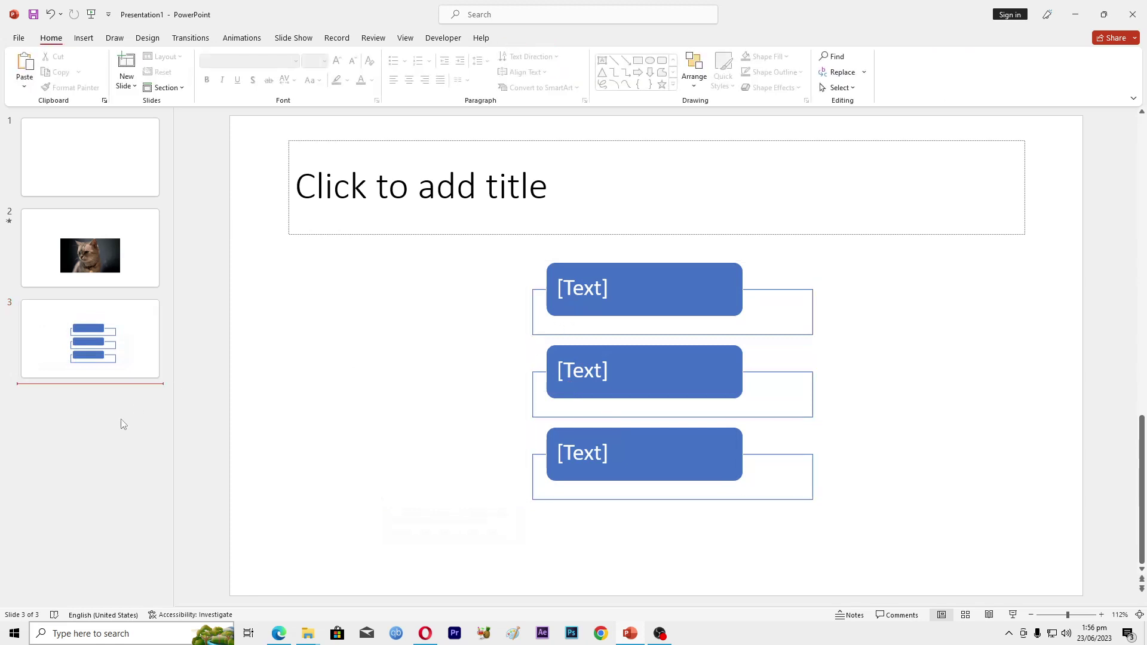